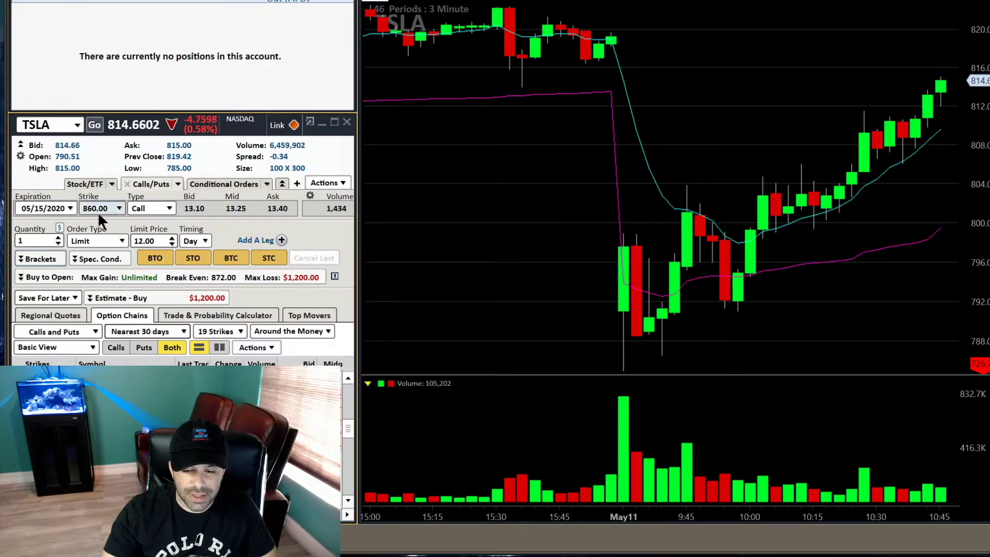
Switch the TSLA ticket to a stock order and add a bracket profit exit at a price of 815.00.
click(89, 183)
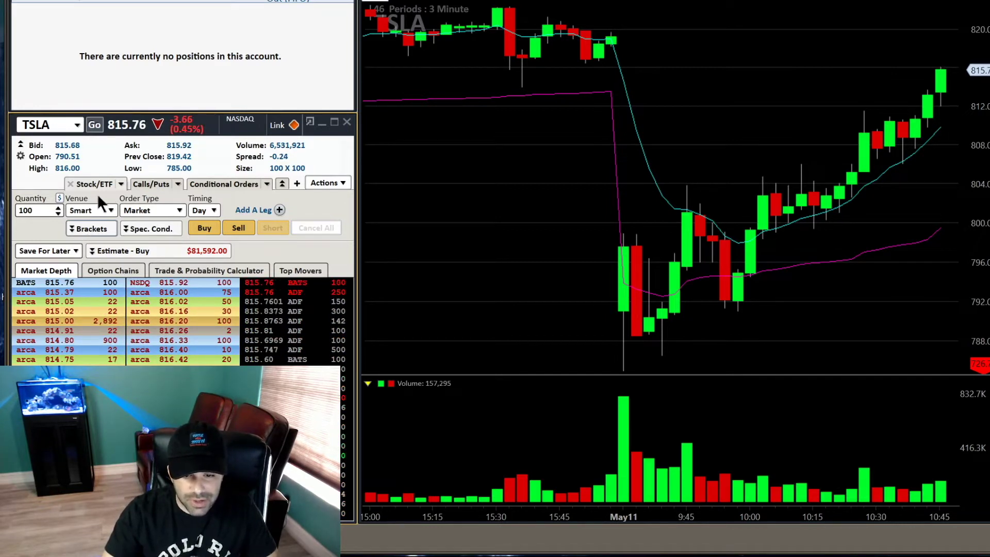
click(86, 231)
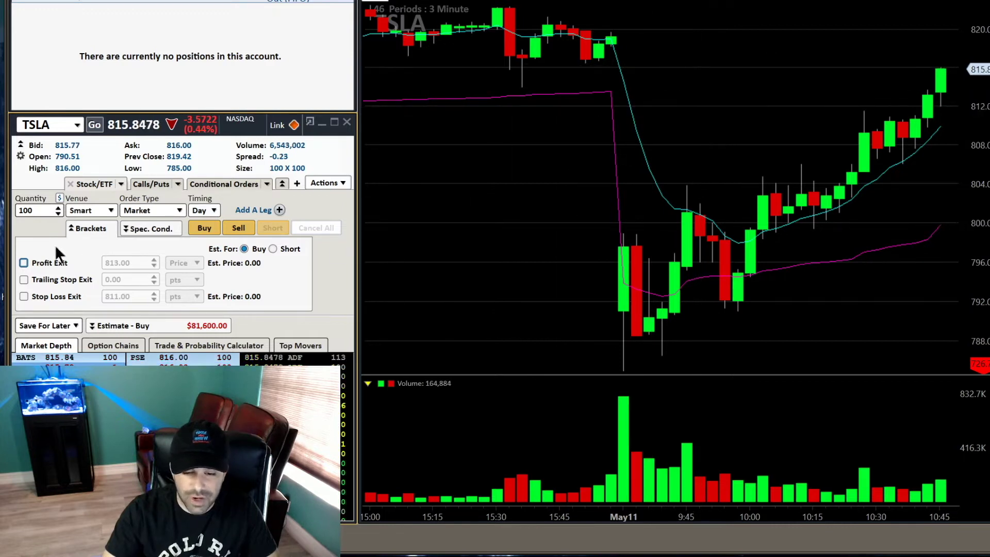
click(24, 263)
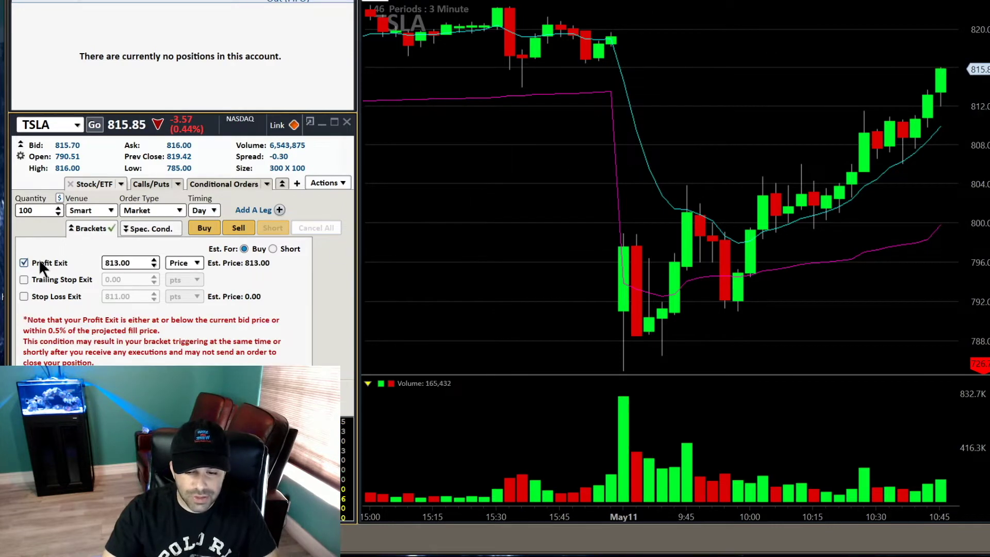
click(153, 260)
click(154, 260)
click(153, 259)
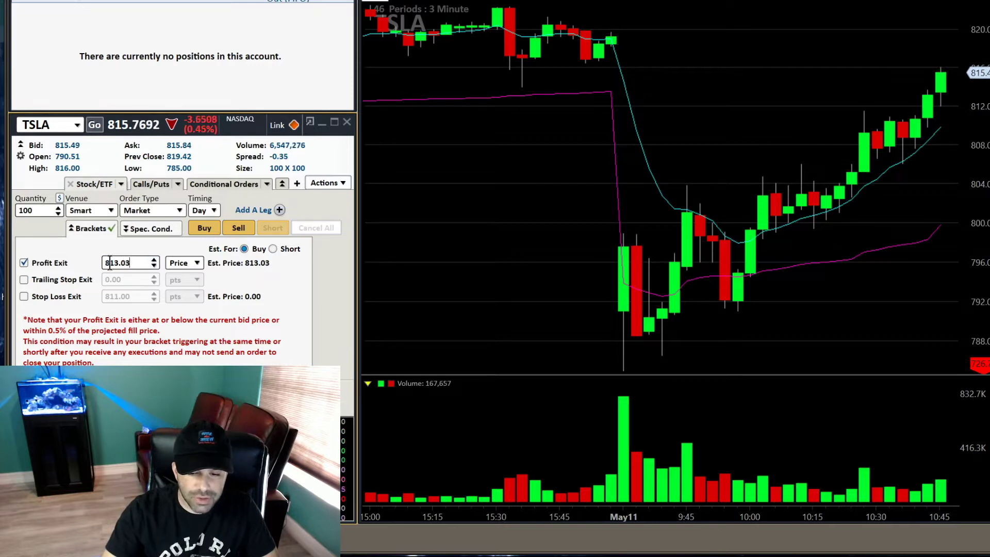
text(815.00)
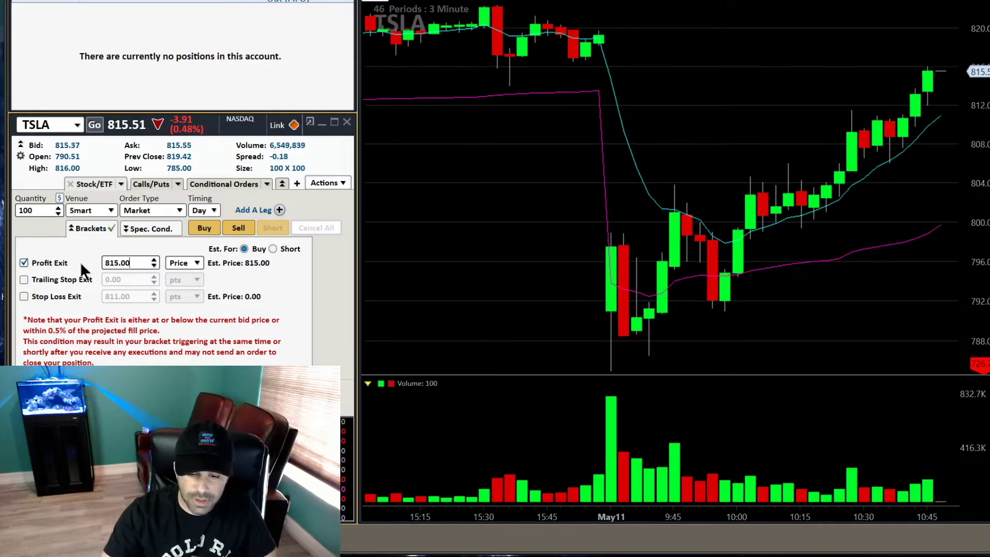
Enable the stock bracket's stop loss exit and set its value to 810.00.
click(25, 296)
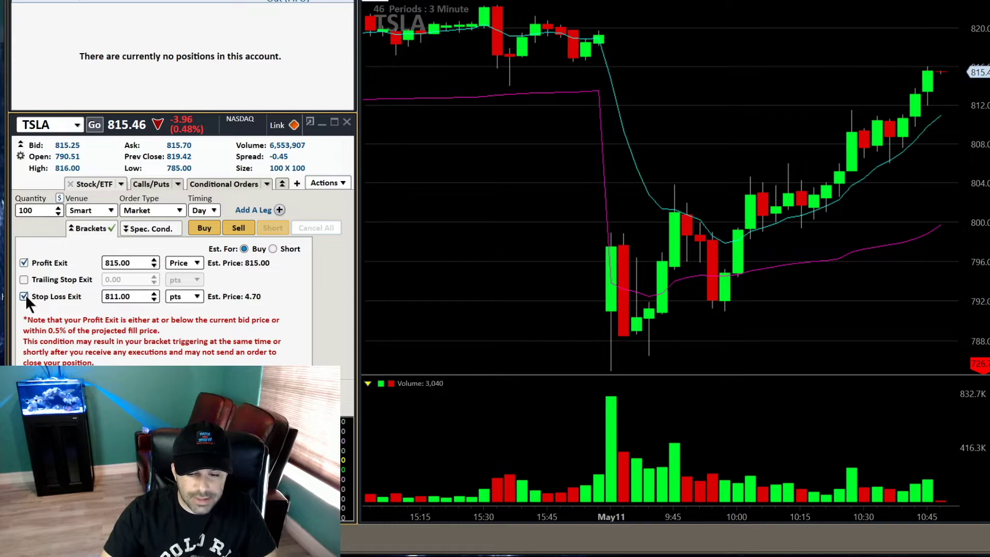
double_click(130, 297)
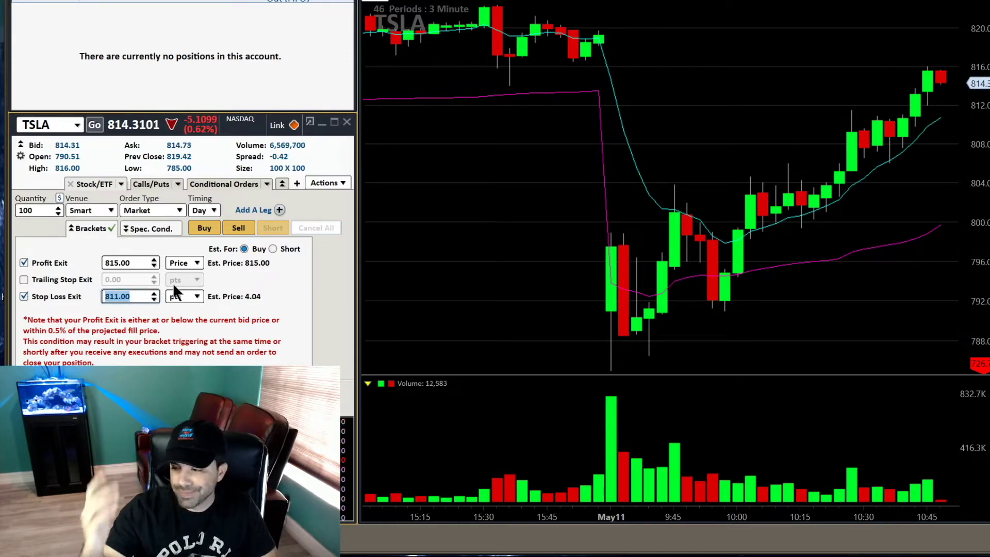
text(810.00)
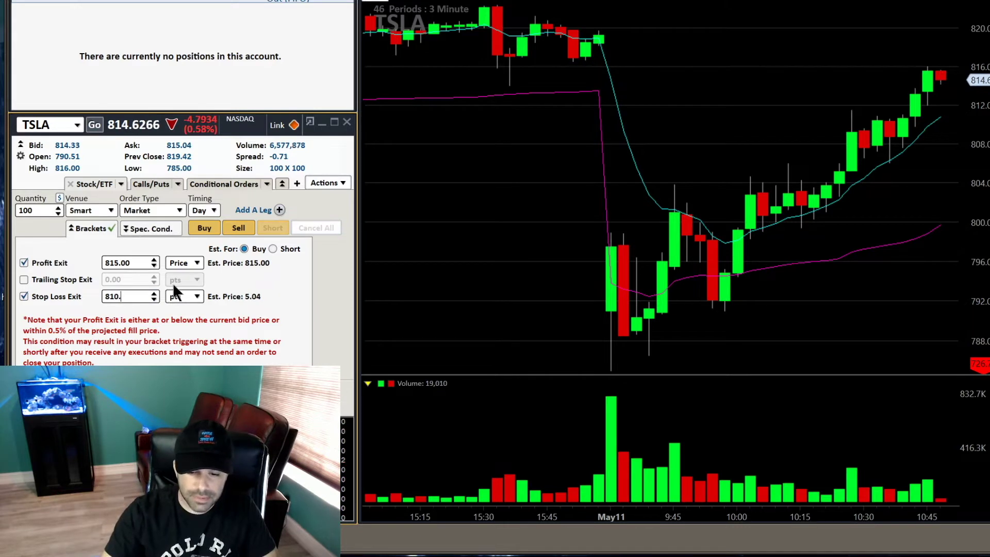
Enable the stock bracket's trailing stop exit and set it to 1.00 pts.
click(23, 279)
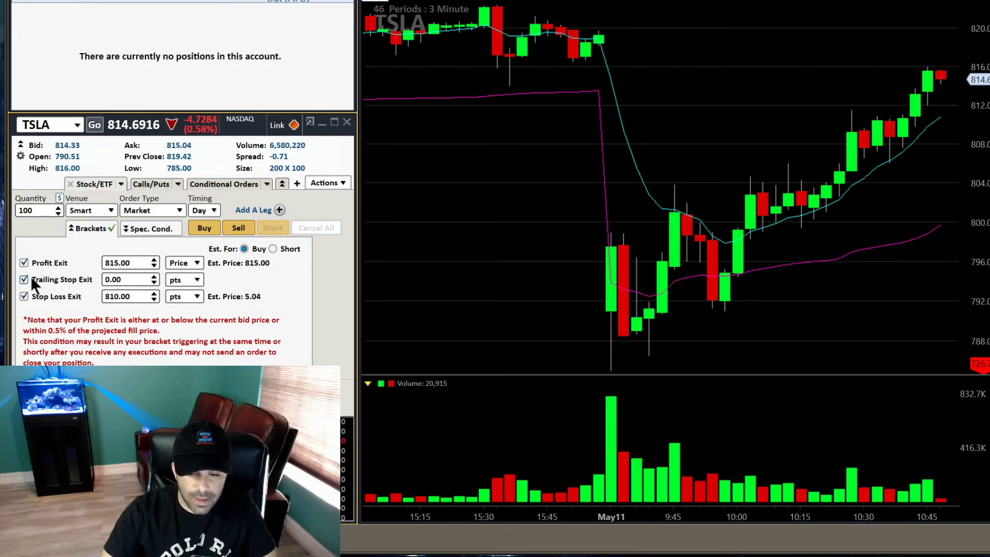
click(137, 278)
text(1.0)
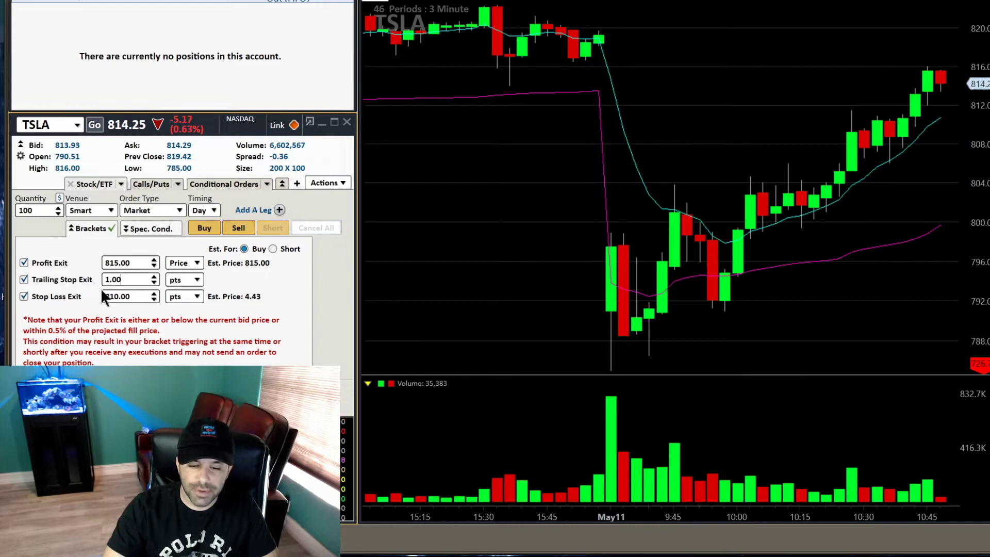
Disable the stock bracket's trailing stop exit, keeping only the profit and stop loss exits active.
click(24, 279)
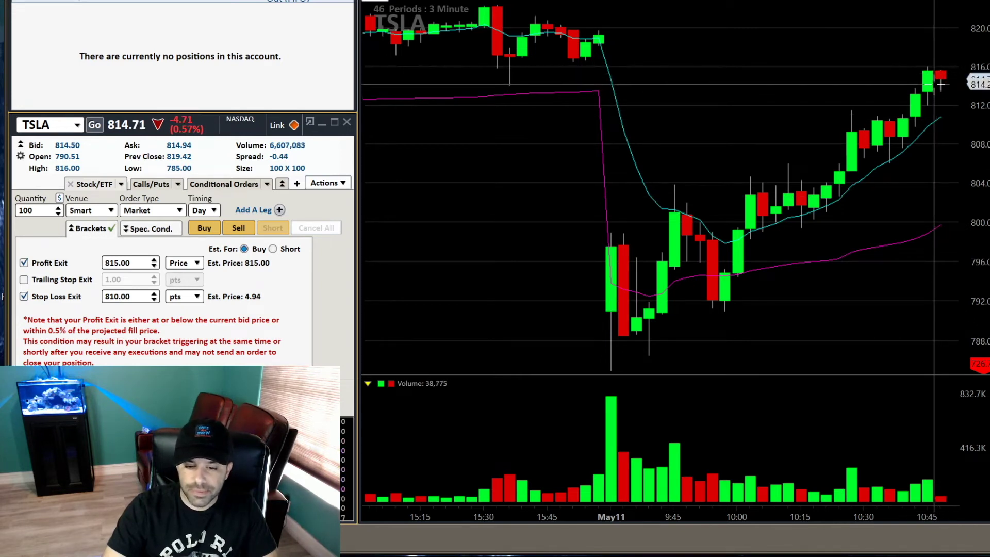
click(24, 279)
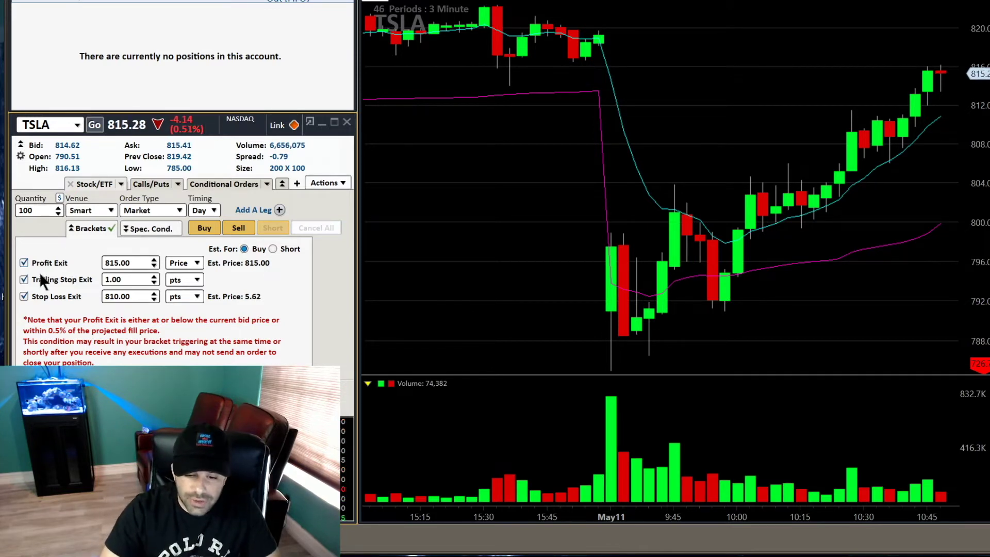
click(24, 278)
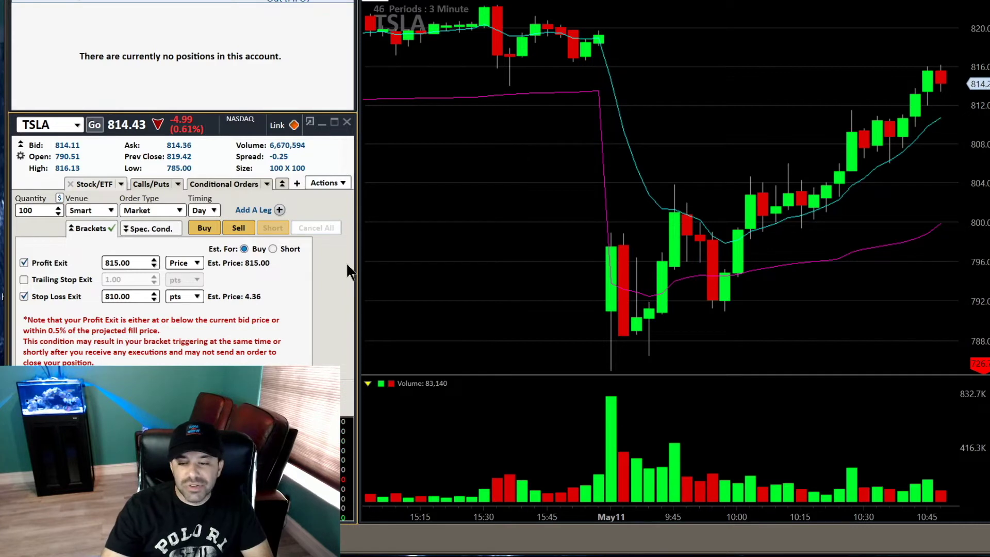
Switch the bracket price estimate to Short and back to Buy, and collapse and reopen the stock bracket settings.
mouse_move(411, 262)
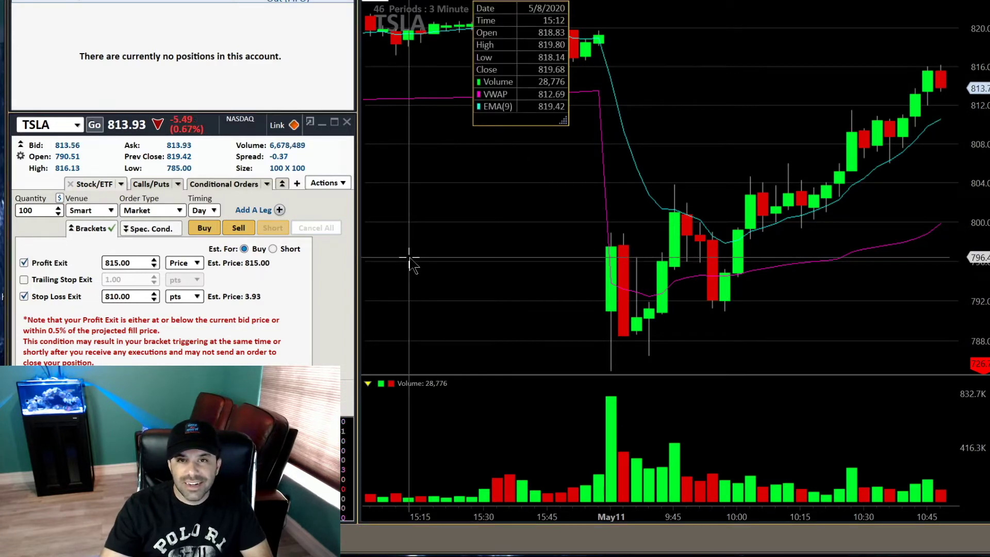
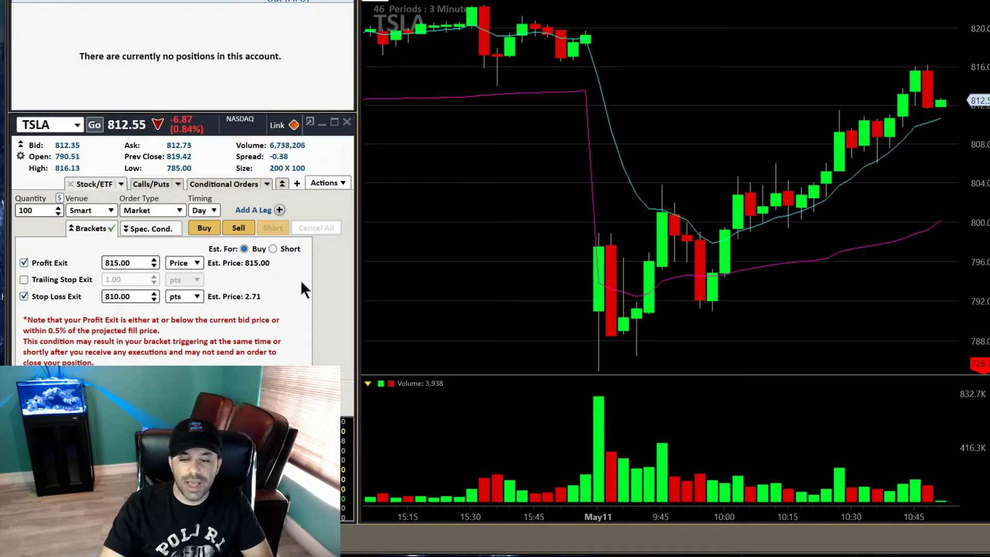
click(273, 248)
click(244, 249)
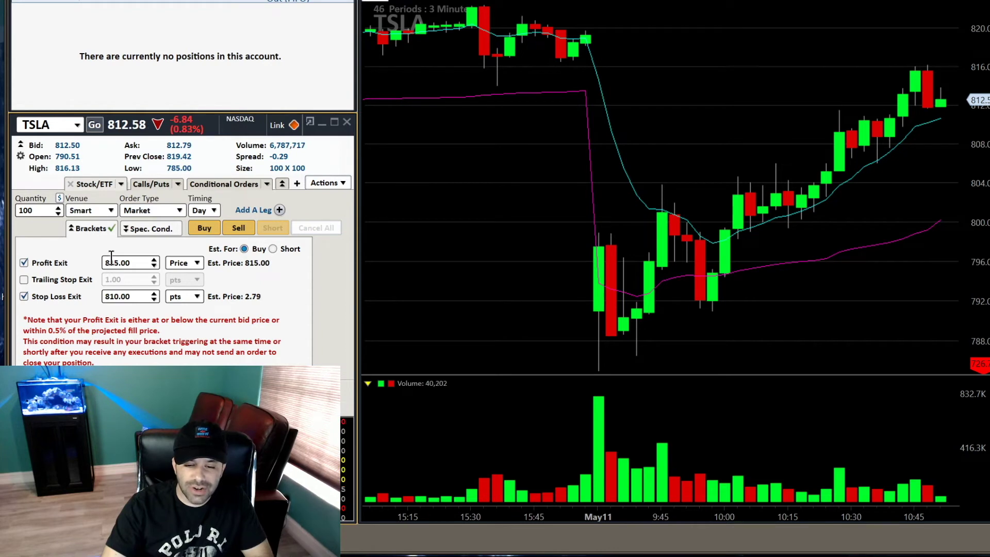
click(77, 228)
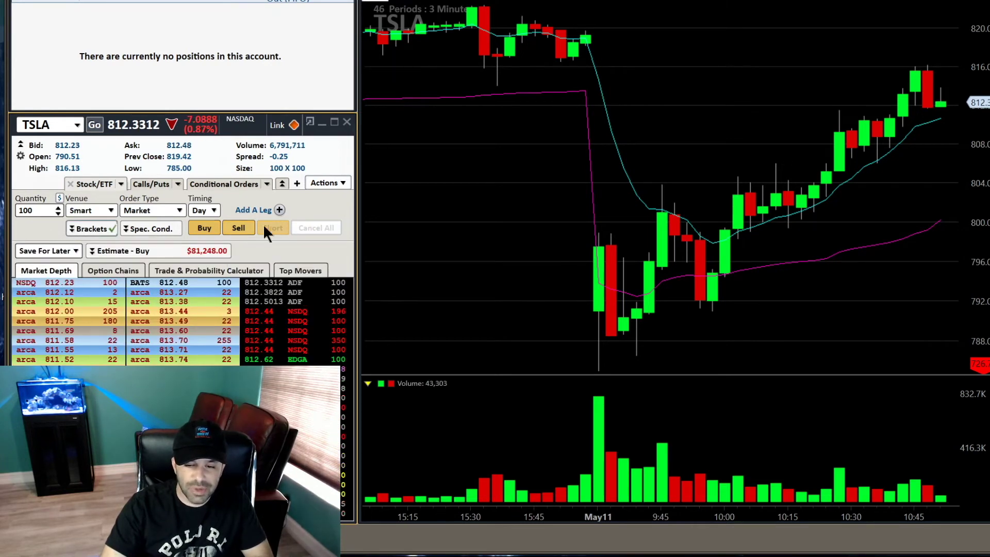
click(78, 232)
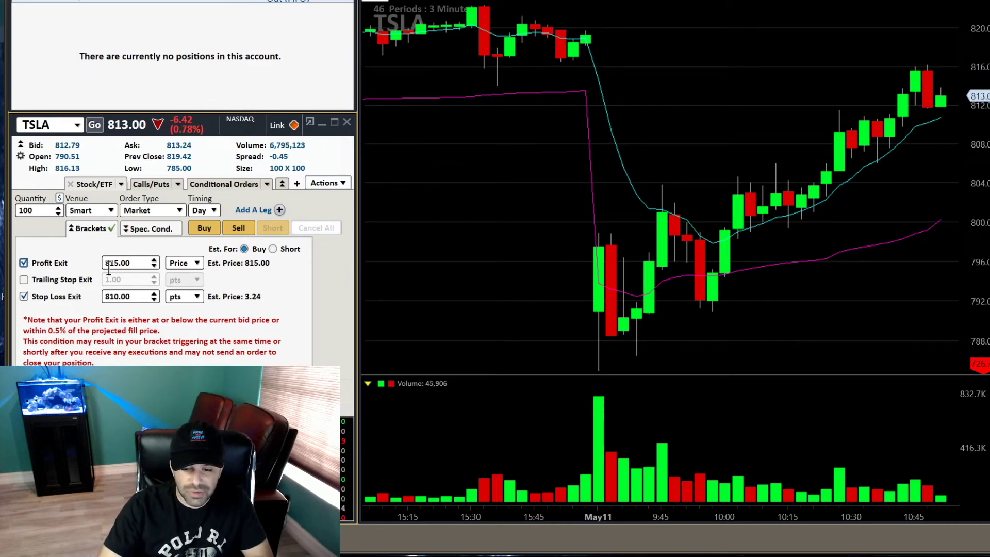
Switch to the TSLA 860 call option order and add a bracket profit exit of 15.00 pts.
click(148, 184)
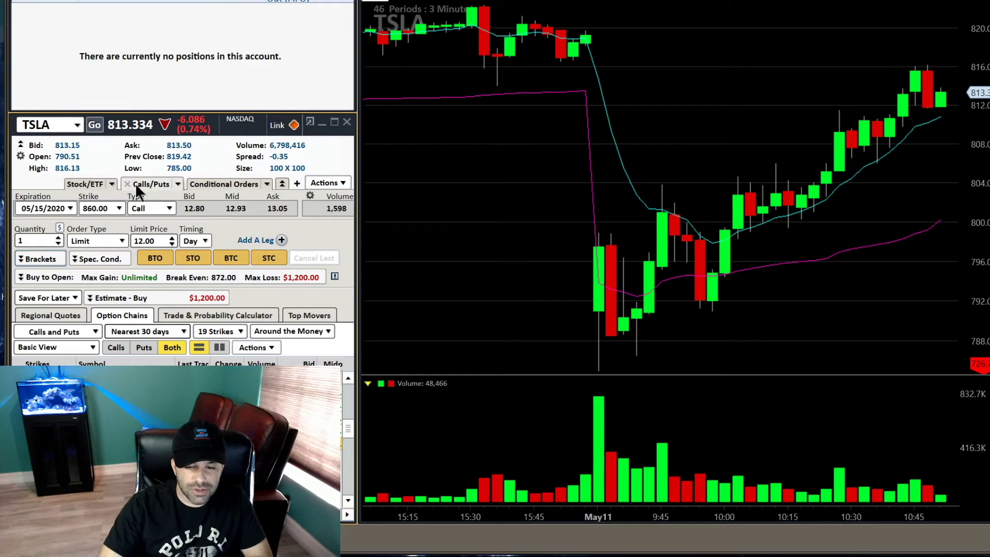
click(40, 259)
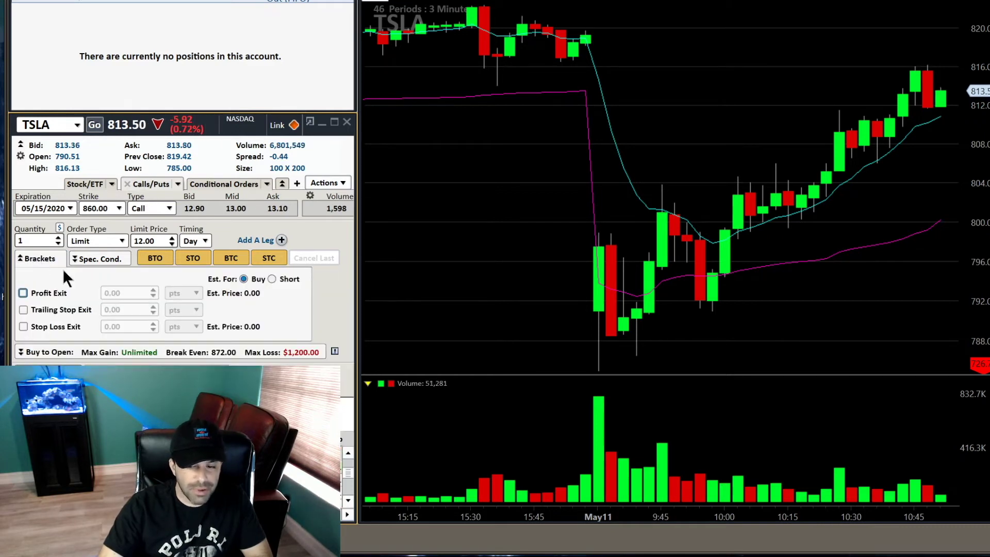
click(23, 293)
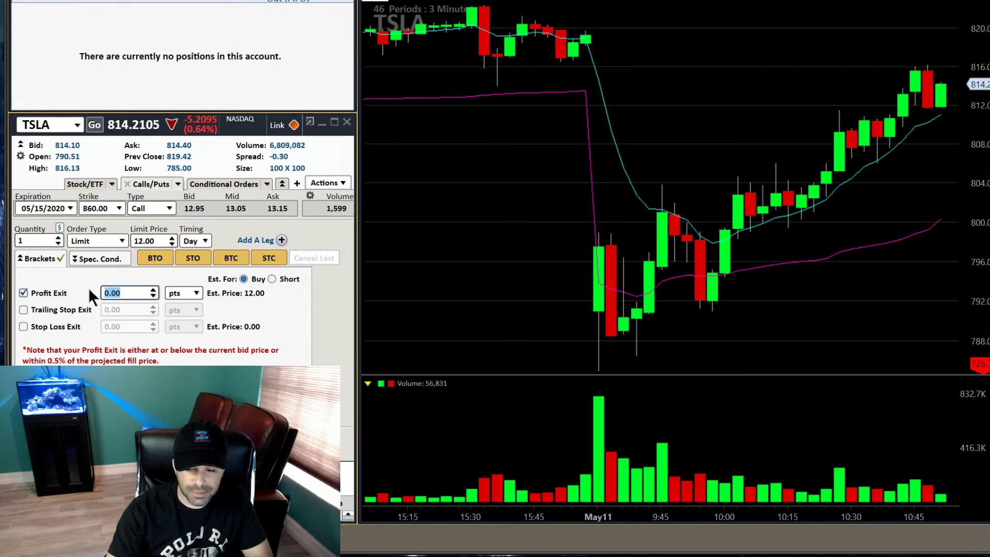
text(15.0)
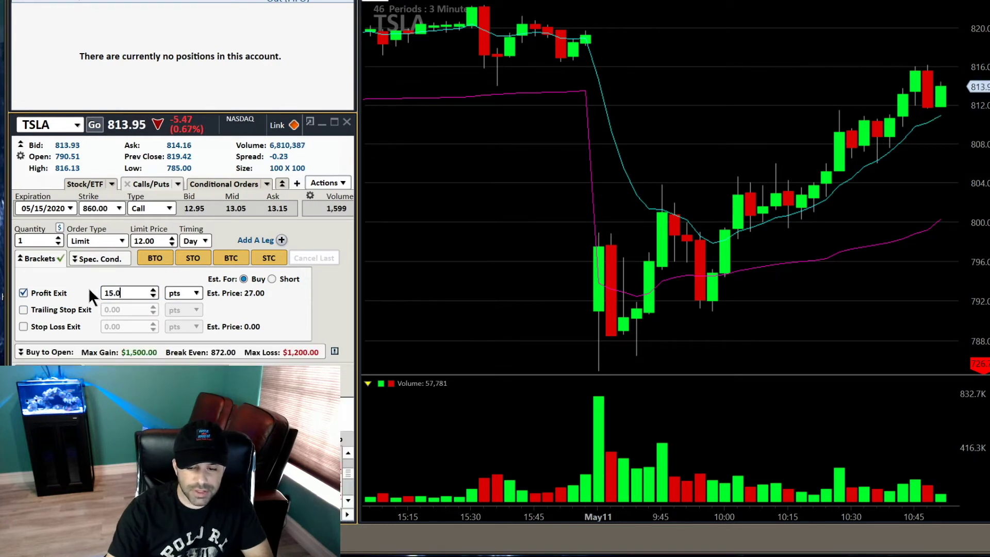
text(0)
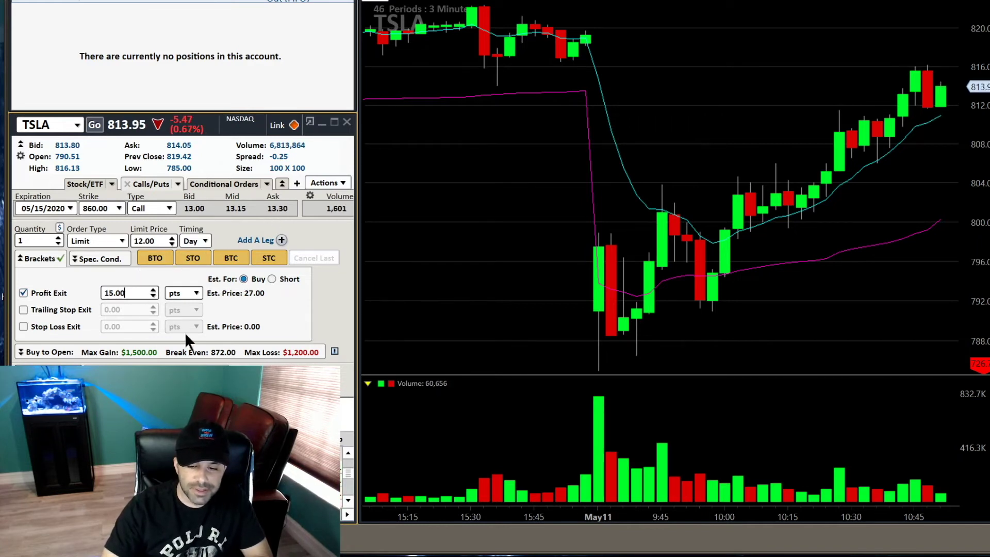
Enable the call option bracket's stop loss exit and set it to 10.00 pts.
click(23, 326)
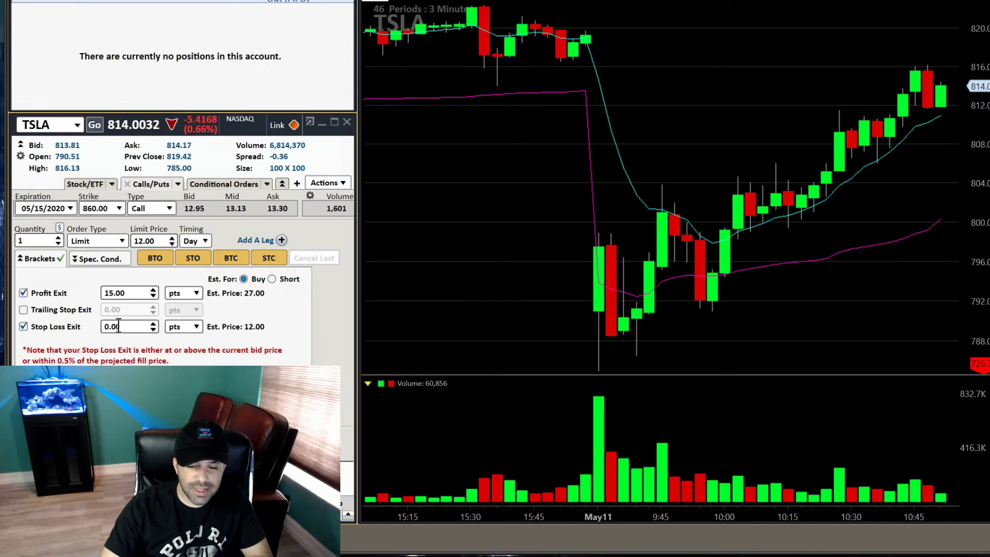
key(Tab)
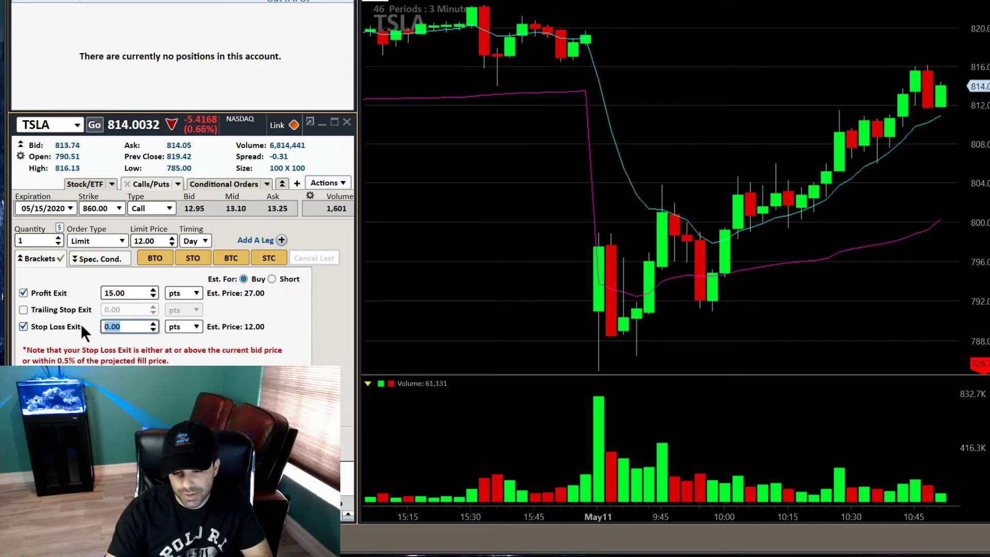
text(10)
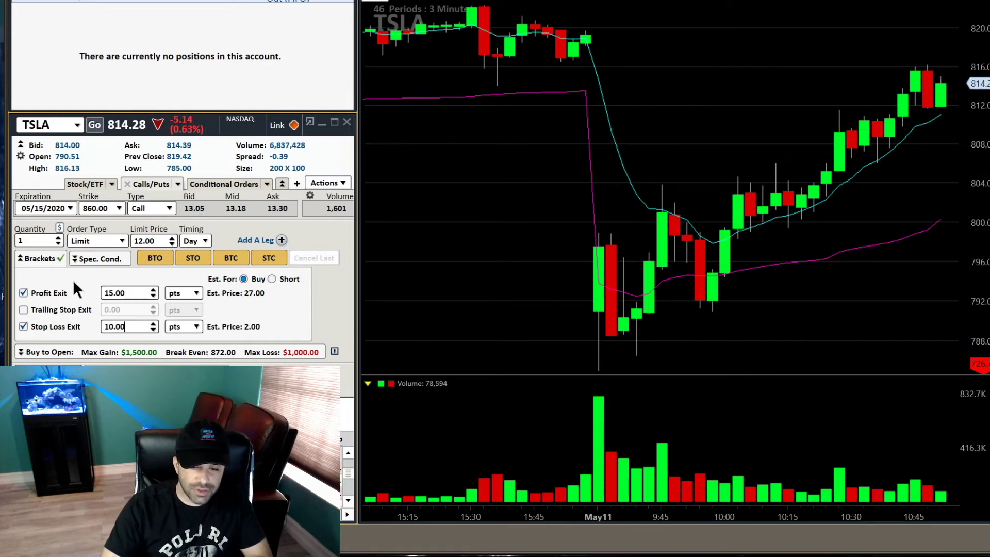
Replace the call option bracket's stop loss exit with a trailing stop exit of 1.00 pts.
click(23, 309)
click(23, 327)
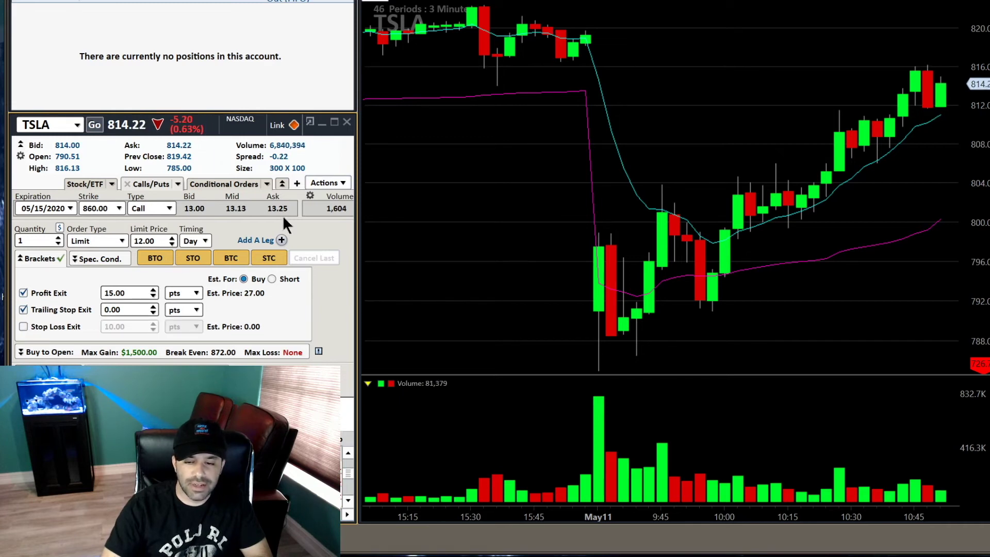
drag(137, 311, 78, 307)
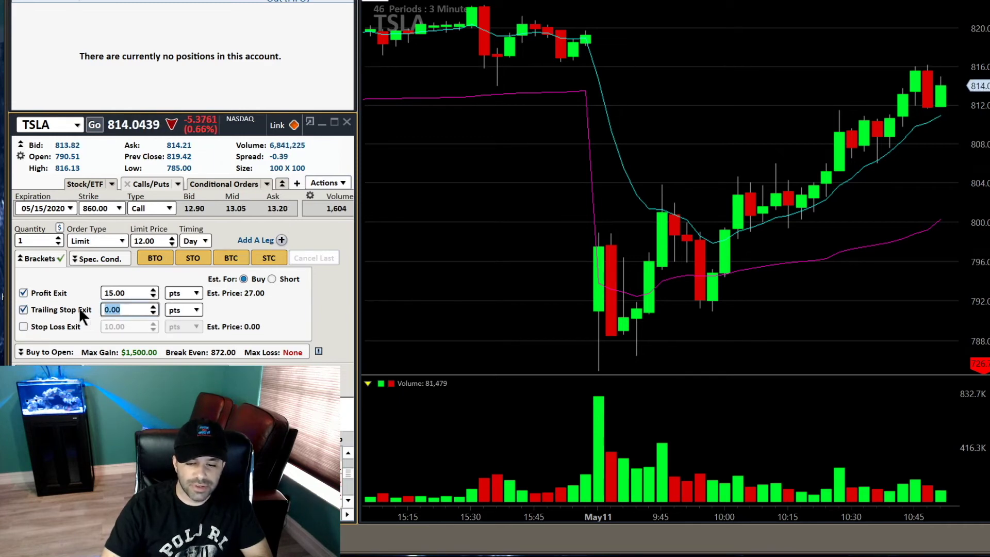
text(1.00)
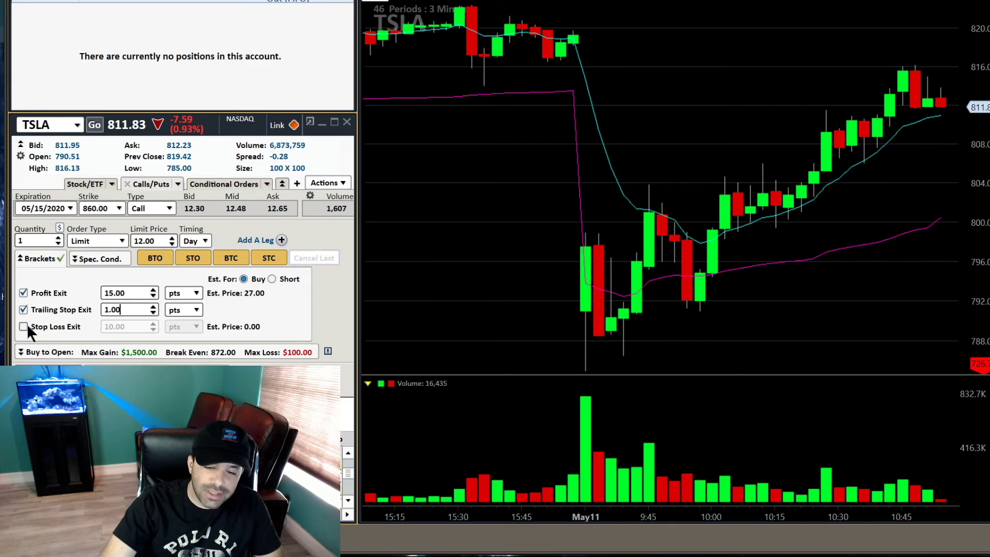
Re-enable the stop loss exit alongside the call option's trailing stop and collapse the bracket settings.
click(26, 326)
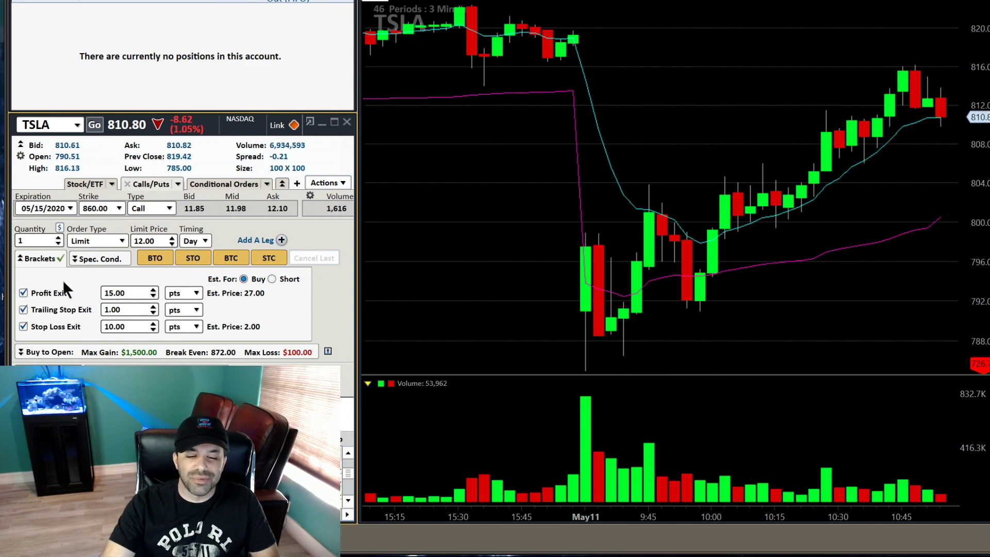
click(39, 259)
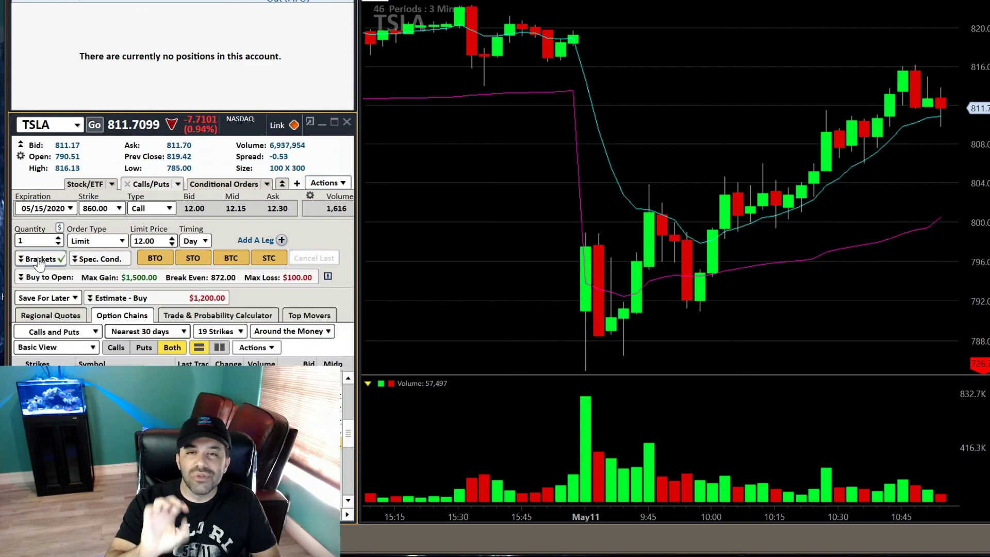